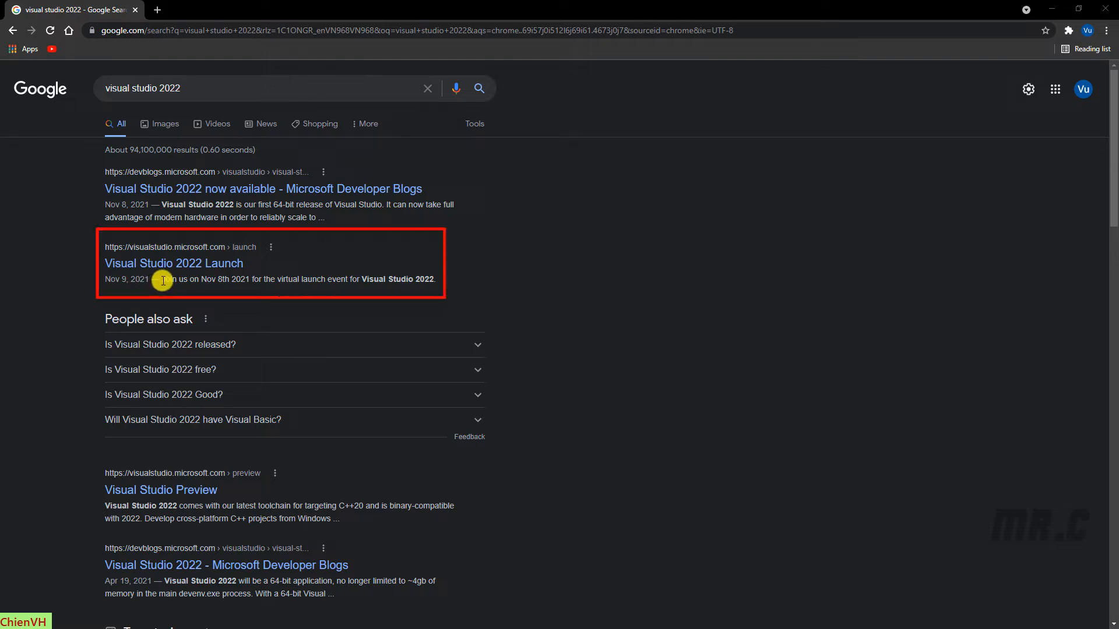
Open the Visual Studio 2022 Launch page from the search results and download the Enterprise 2022 installer.
mouse_move(163, 281)
mouse_down()
mouse_move(178, 291)
mouse_move(464, 274)
mouse_up()
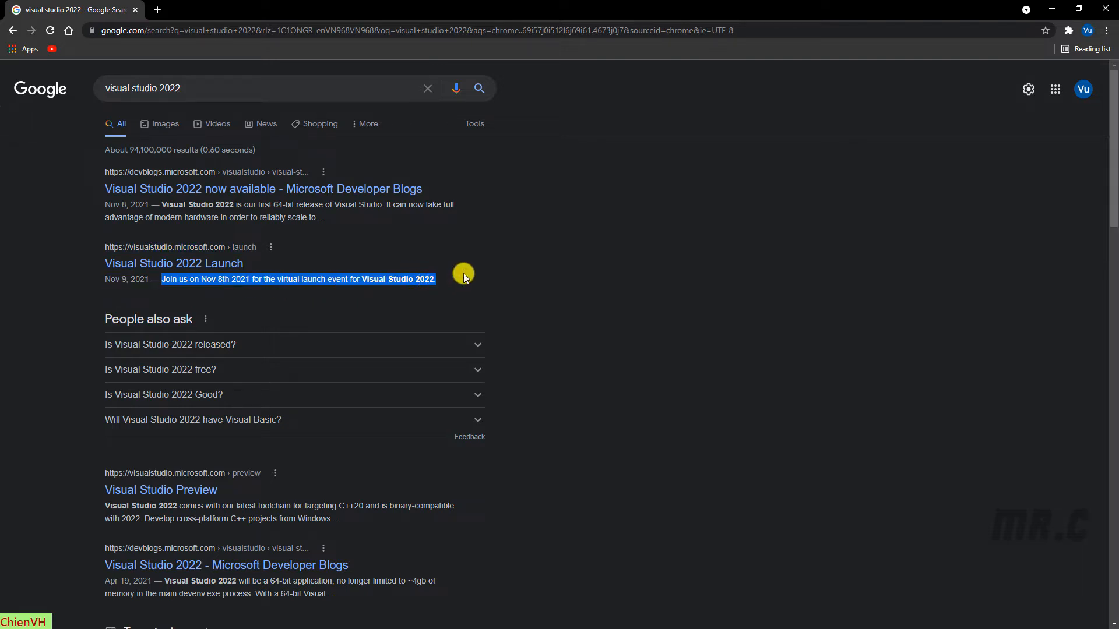
click(464, 275)
click(182, 264)
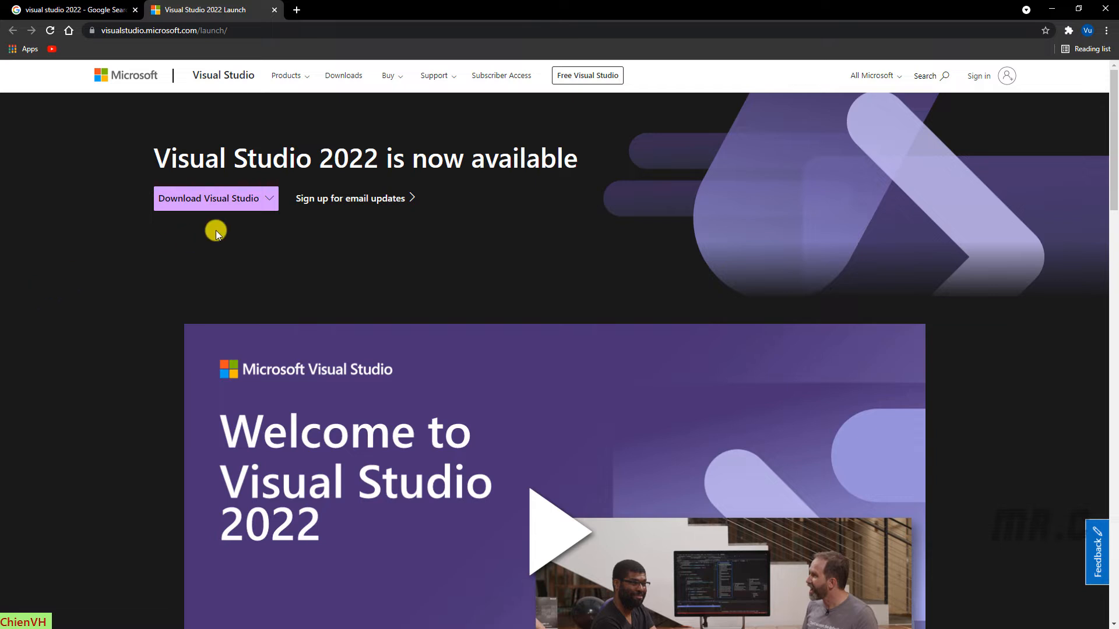
click(220, 201)
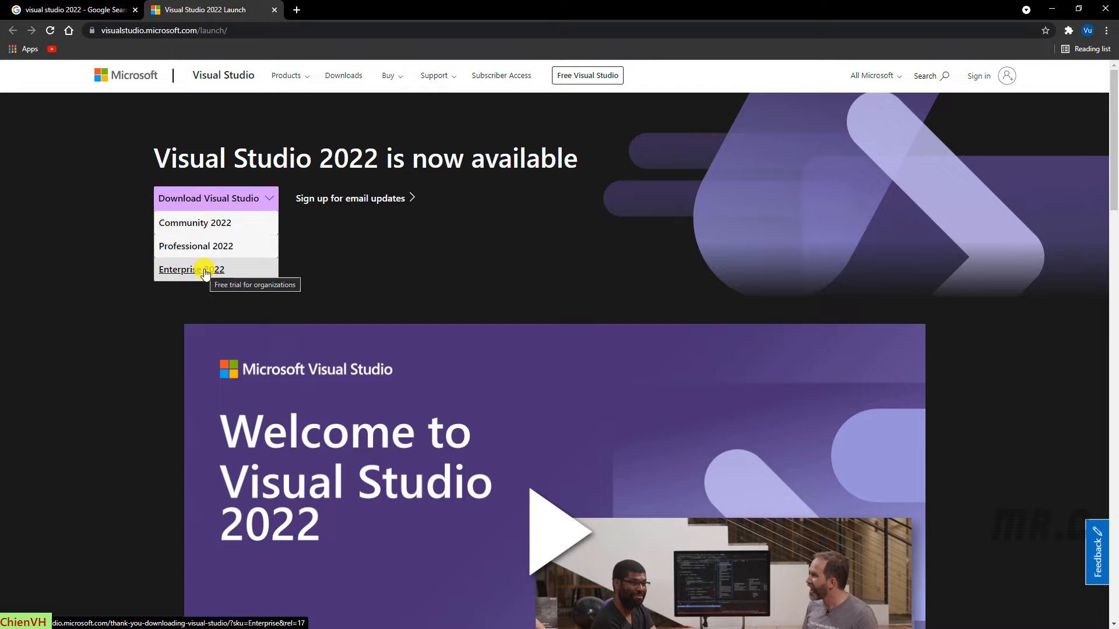
mouse_move(211, 202)
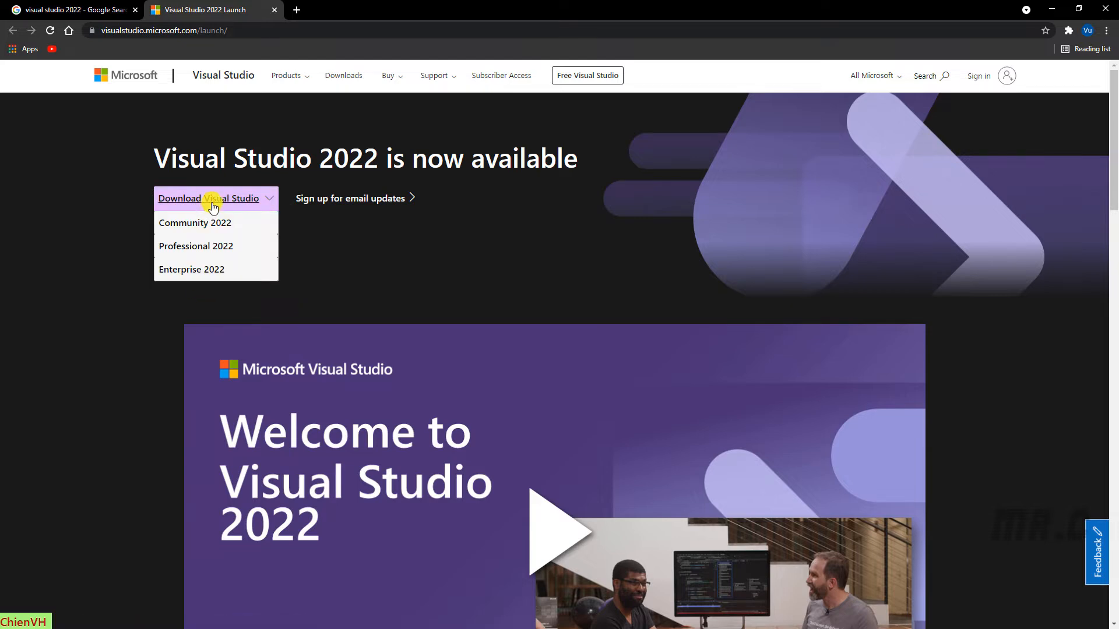
click(212, 268)
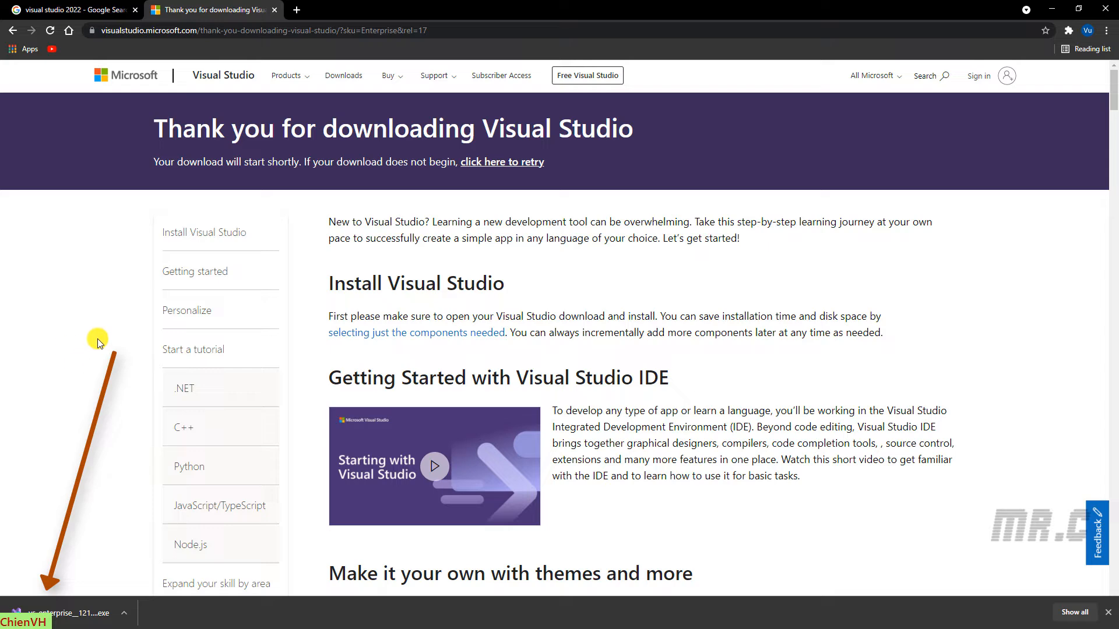
Run the downloaded Enterprise installer, minimize the browser, and continue past the initial Visual Studio Installer setup notice.
click(83, 618)
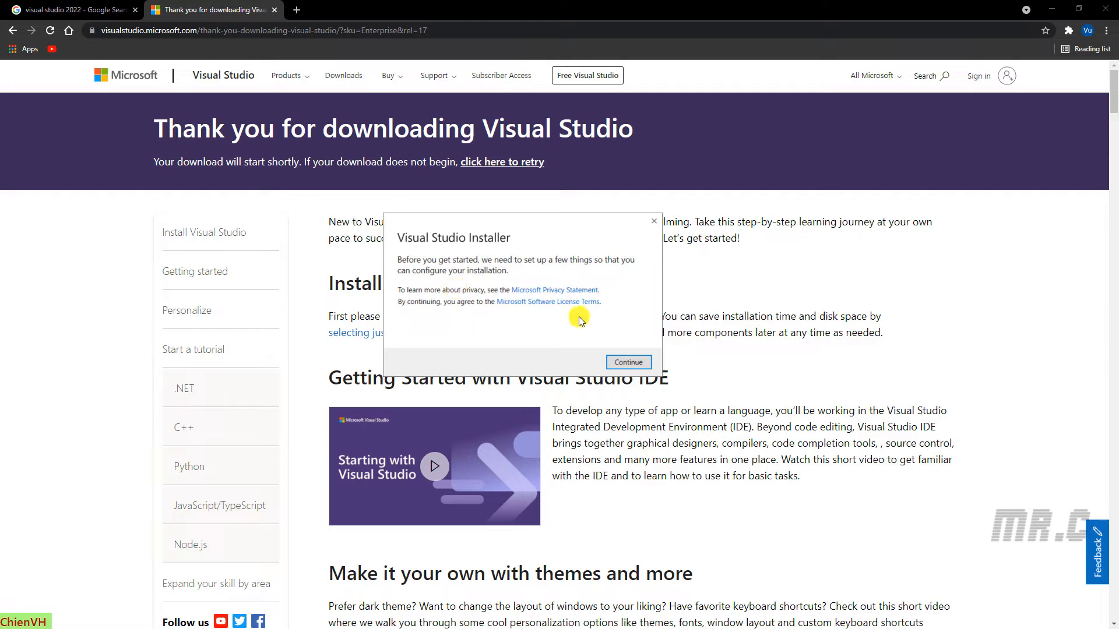
click(1047, 6)
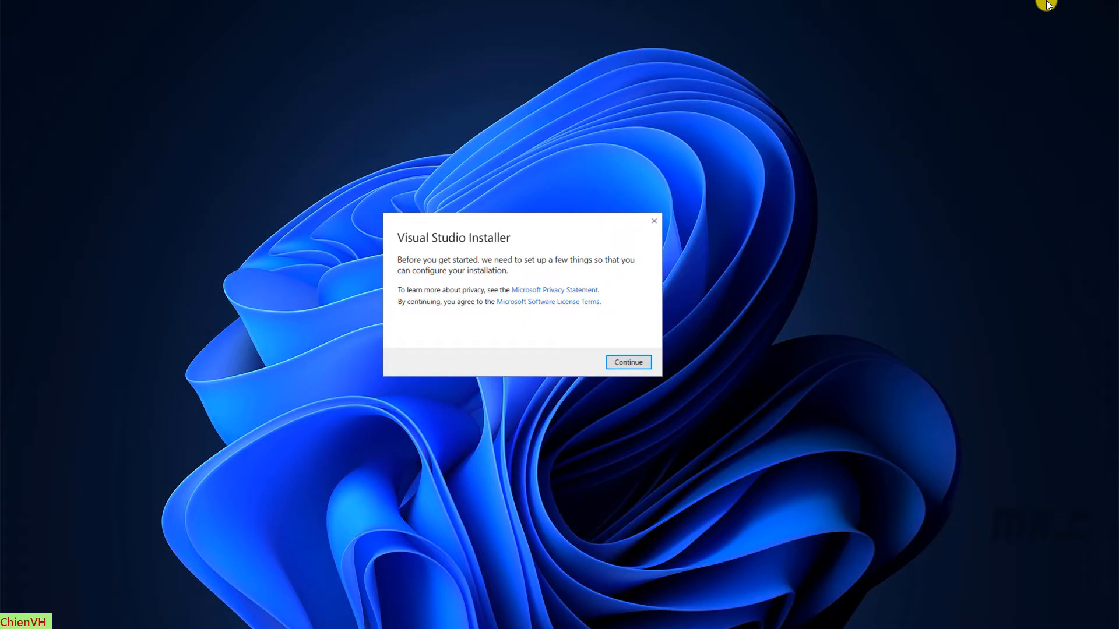
click(628, 363)
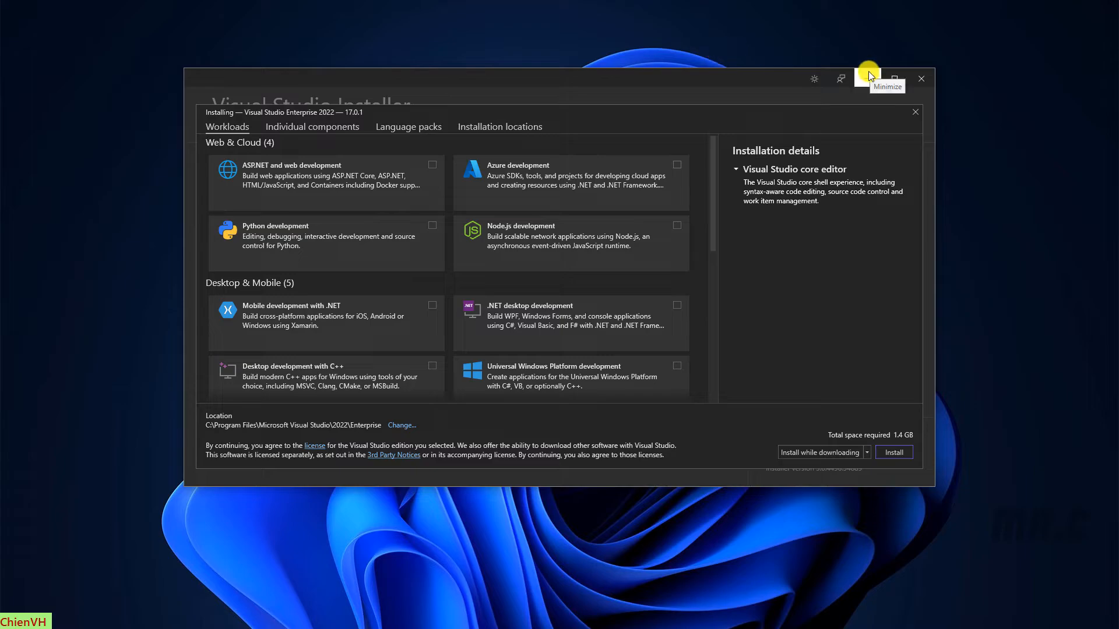
Maximize the installer and select the ASP.NET and web, Azure, Node.js and .NET desktop development workloads.
click(894, 76)
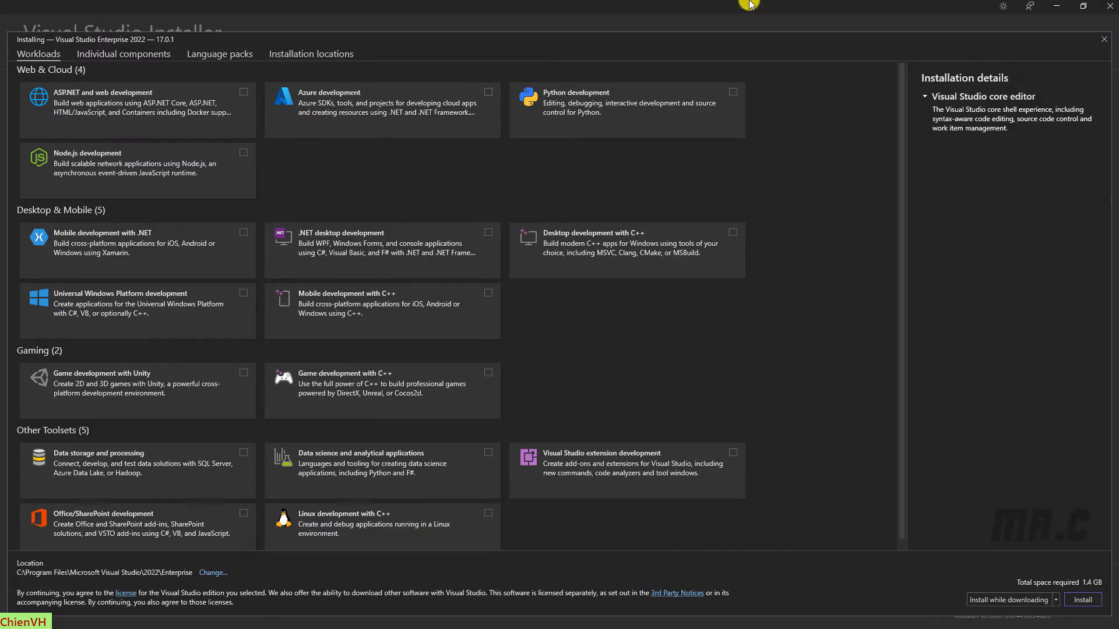
click(243, 93)
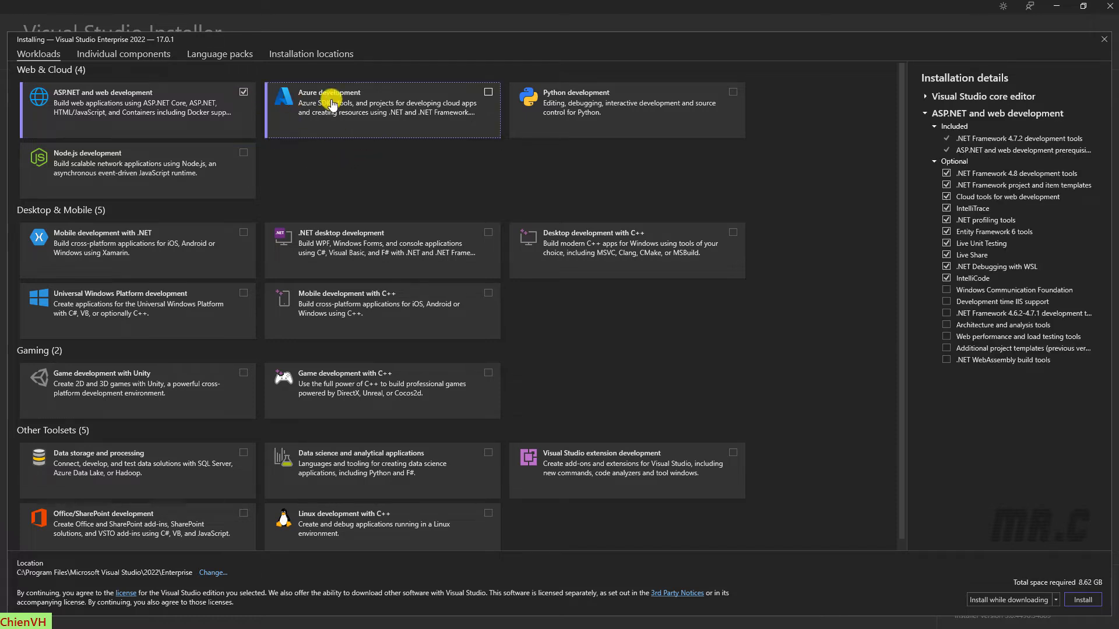
click(488, 92)
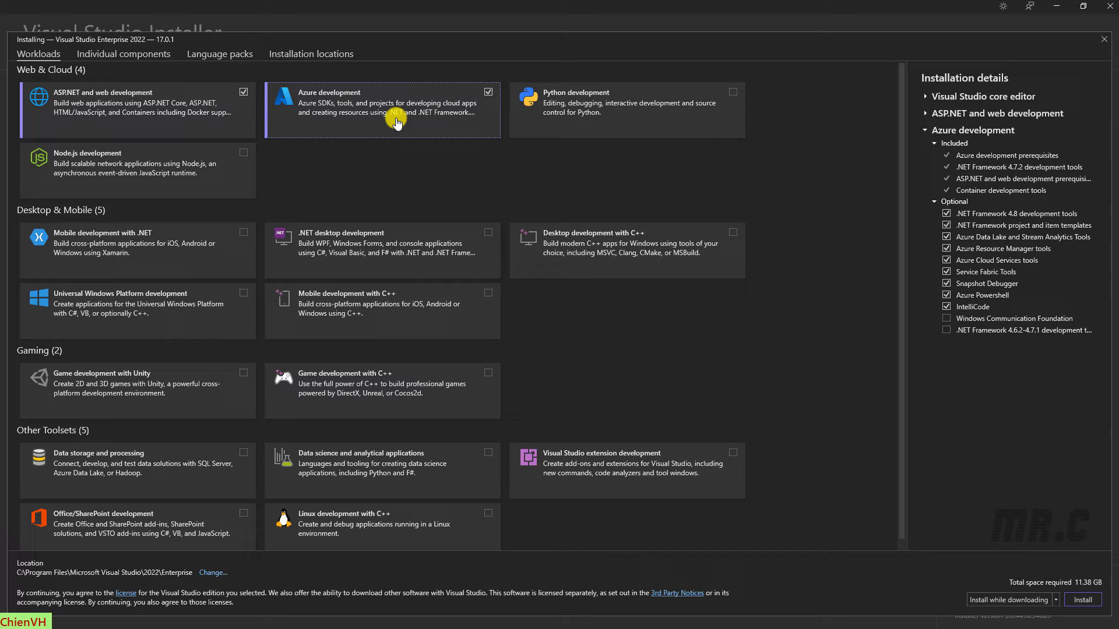
click(243, 152)
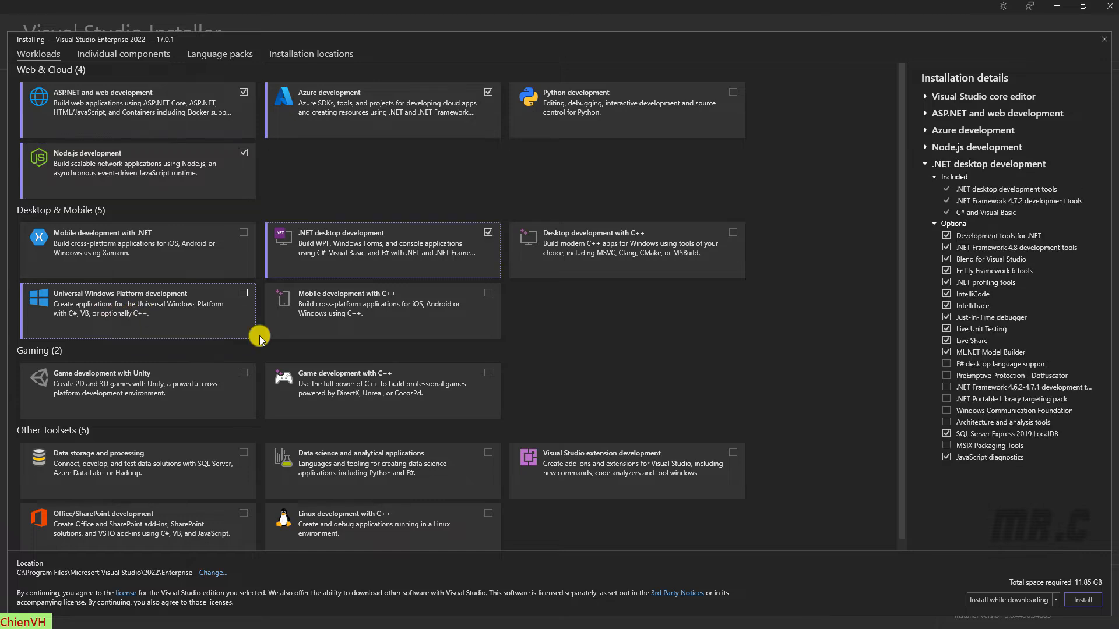
scroll(259, 338, down, 1)
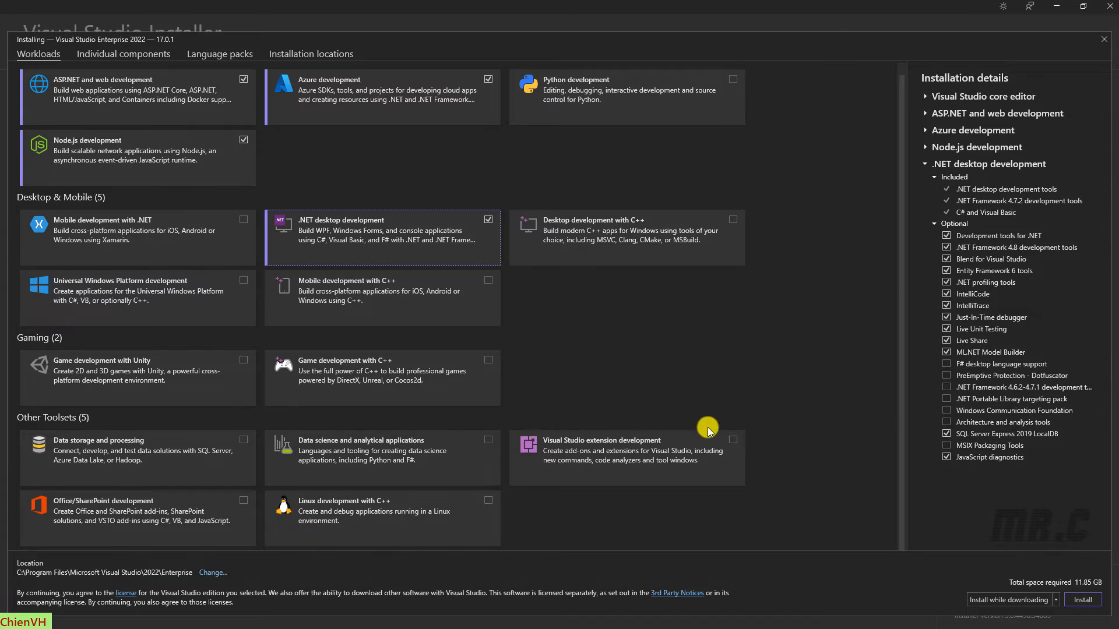
scroll(705, 423, up, 1)
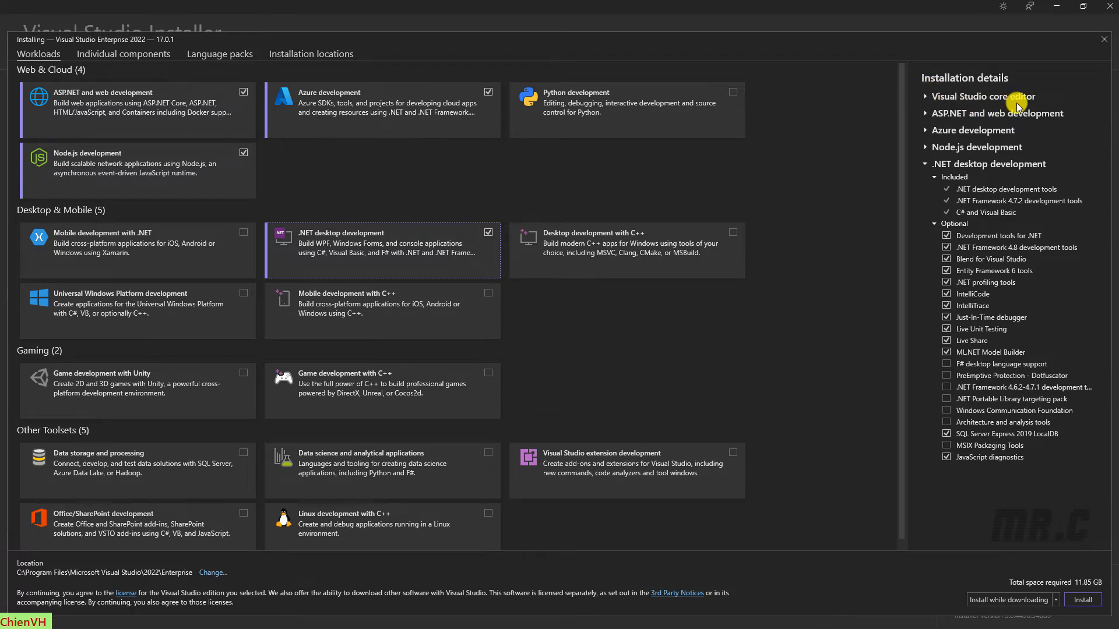
Examine the installation details of the core editor and the included and optional components of the ASP.NET and Azure workloads.
click(926, 98)
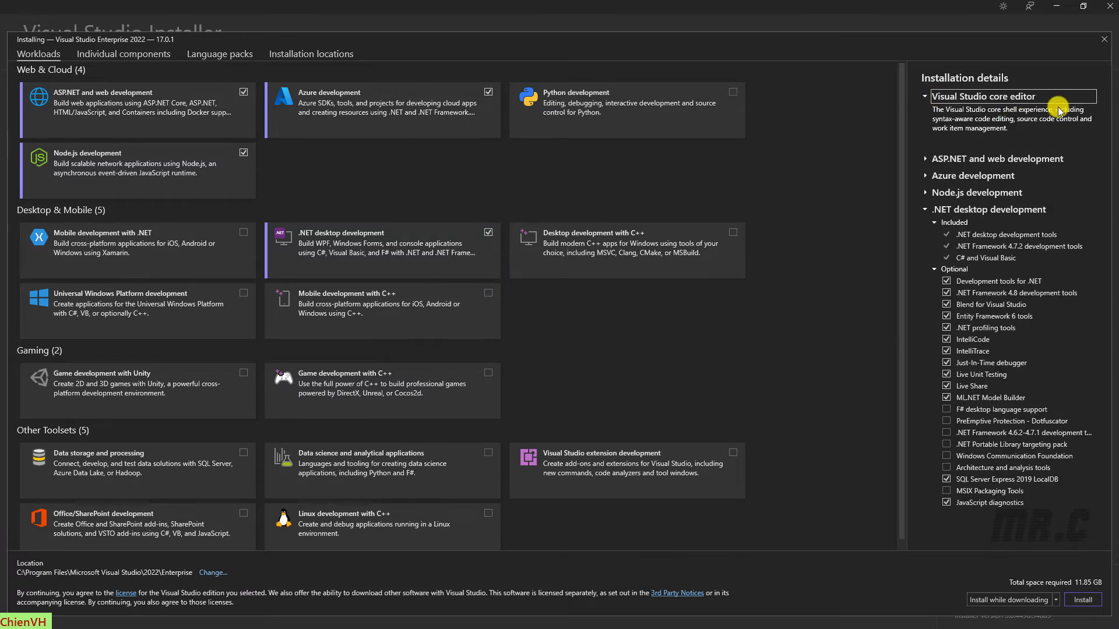
click(930, 166)
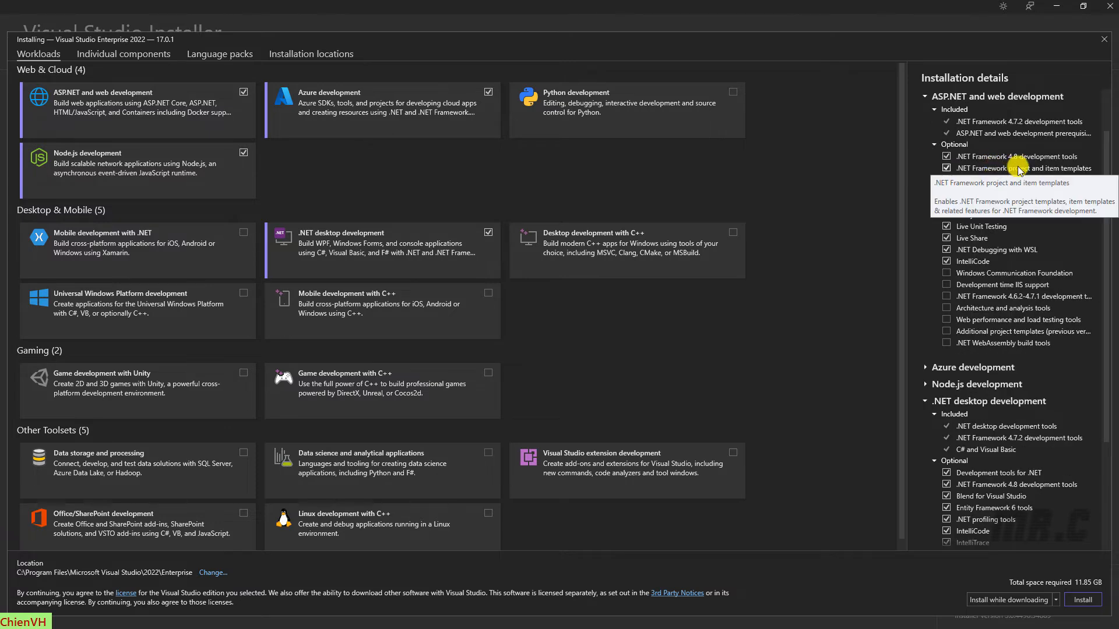
scroll(1002, 244, down, 1)
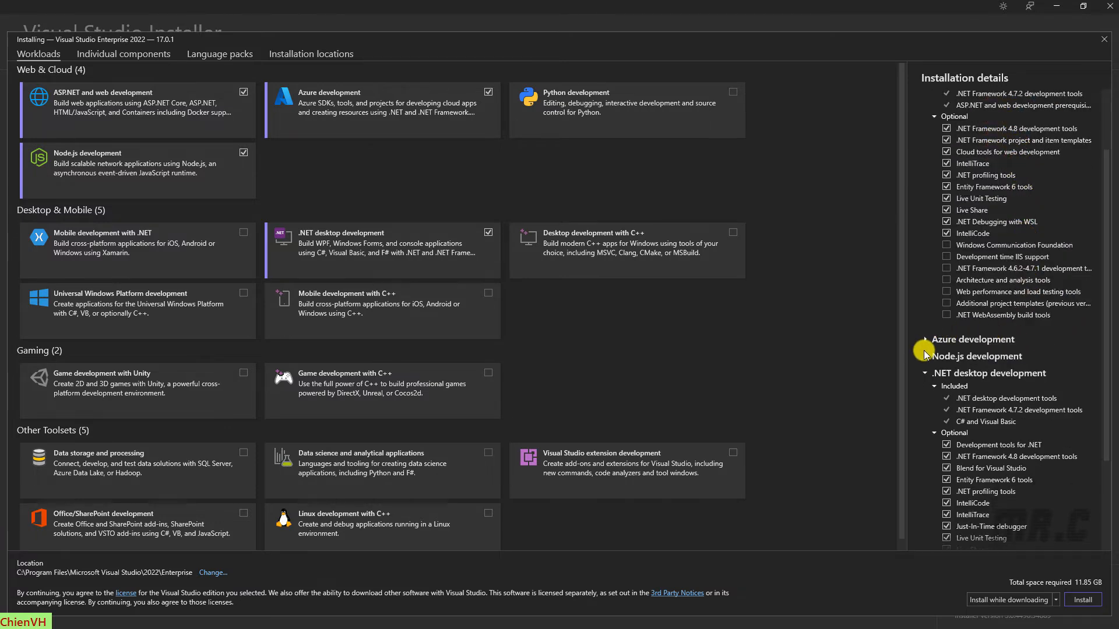
click(925, 339)
scroll(993, 489, down, 12)
scroll(1049, 498, up, 6)
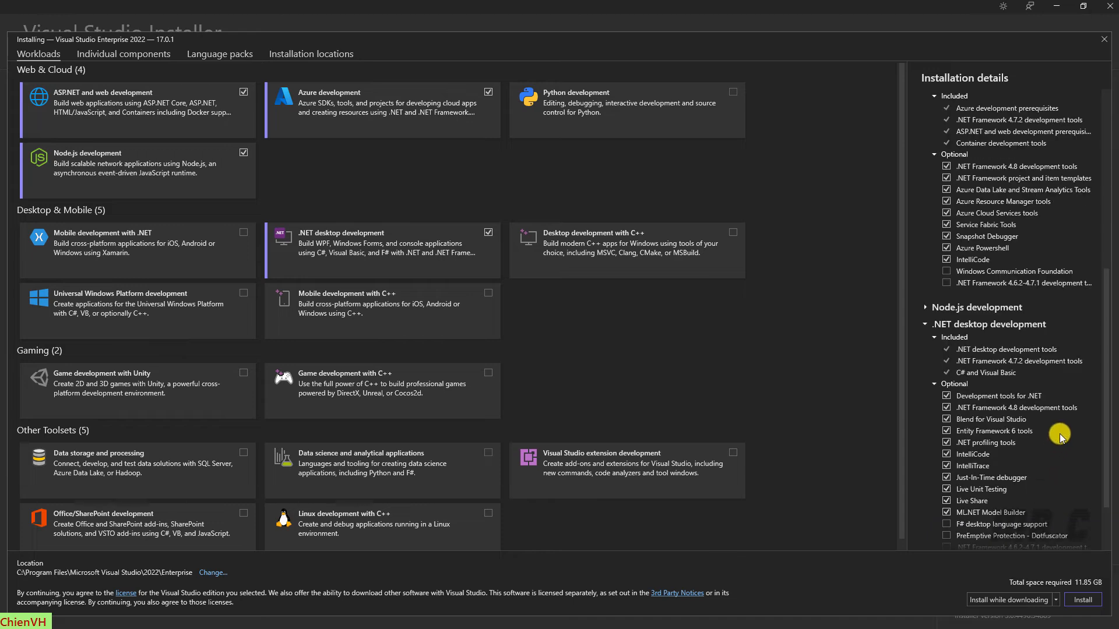
scroll(1060, 435, up, 4)
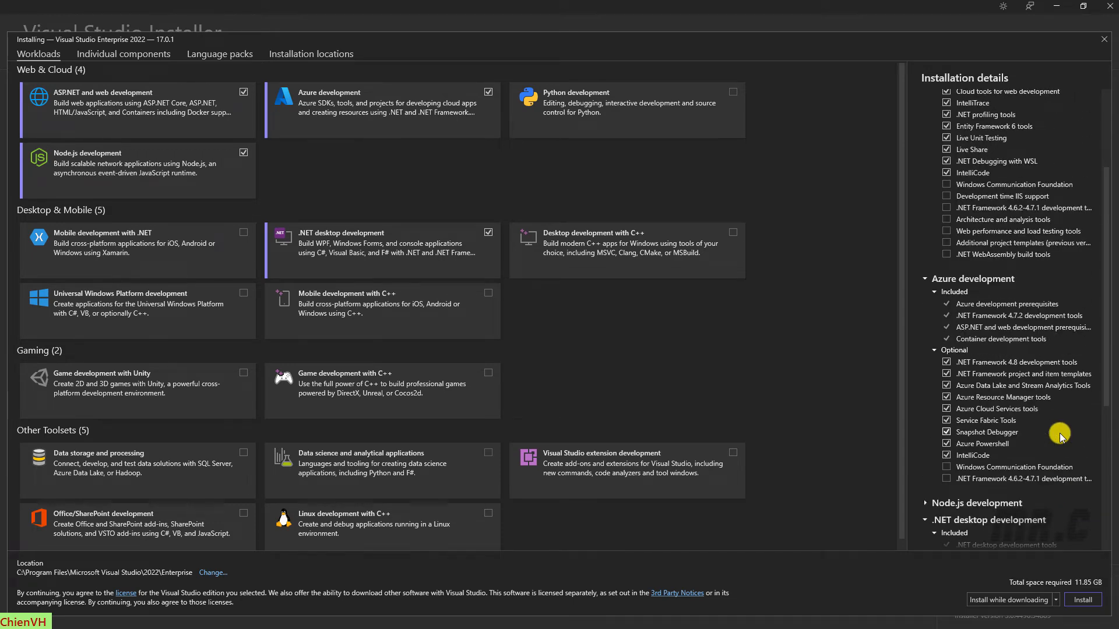
scroll(1059, 436, up, 6)
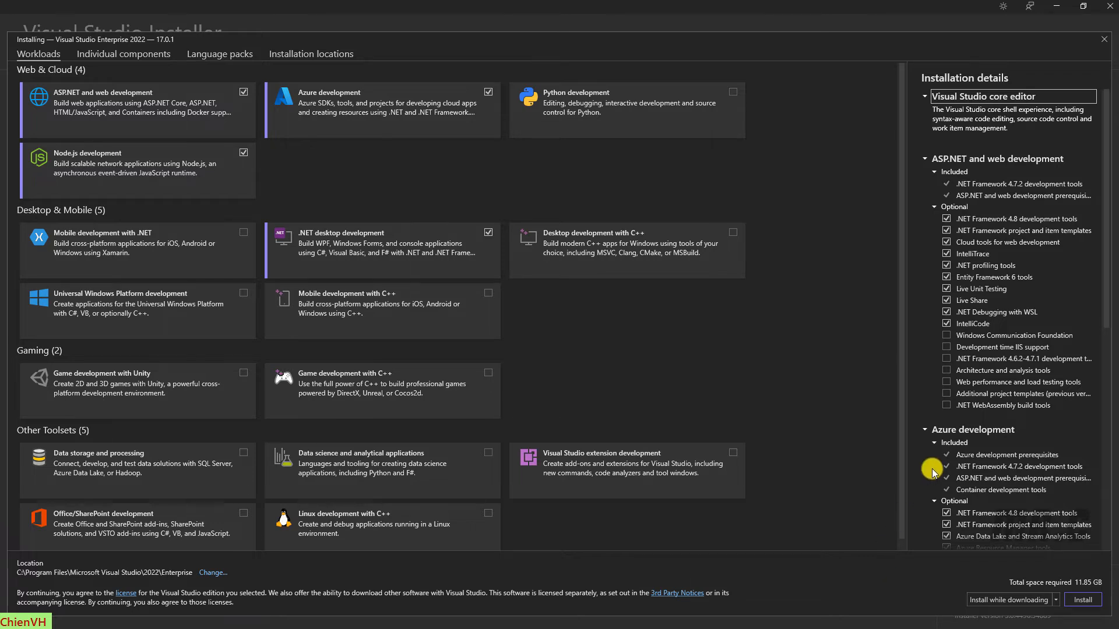
Review the install mode choices, keep Install while downloading, and start the Visual Studio Enterprise 2022 installation.
click(1057, 600)
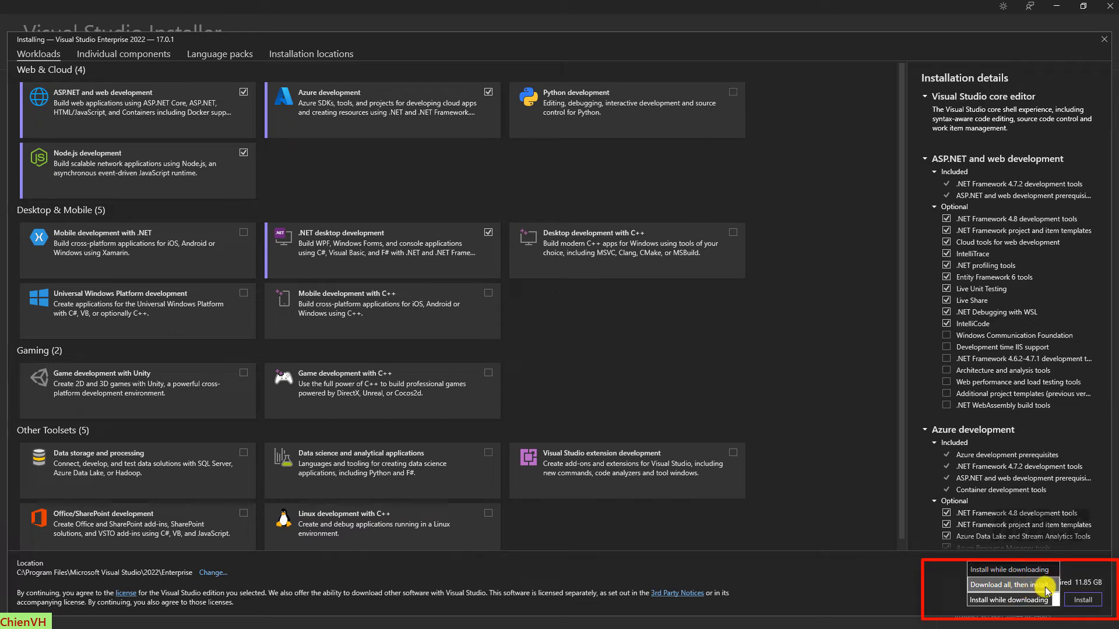
click(1077, 563)
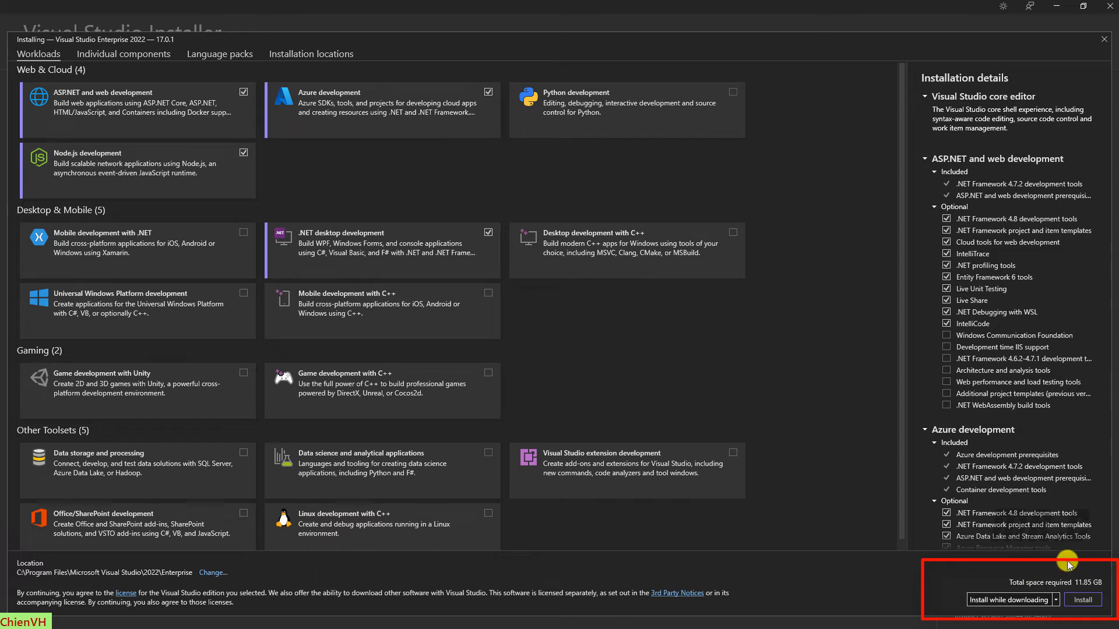
click(1085, 600)
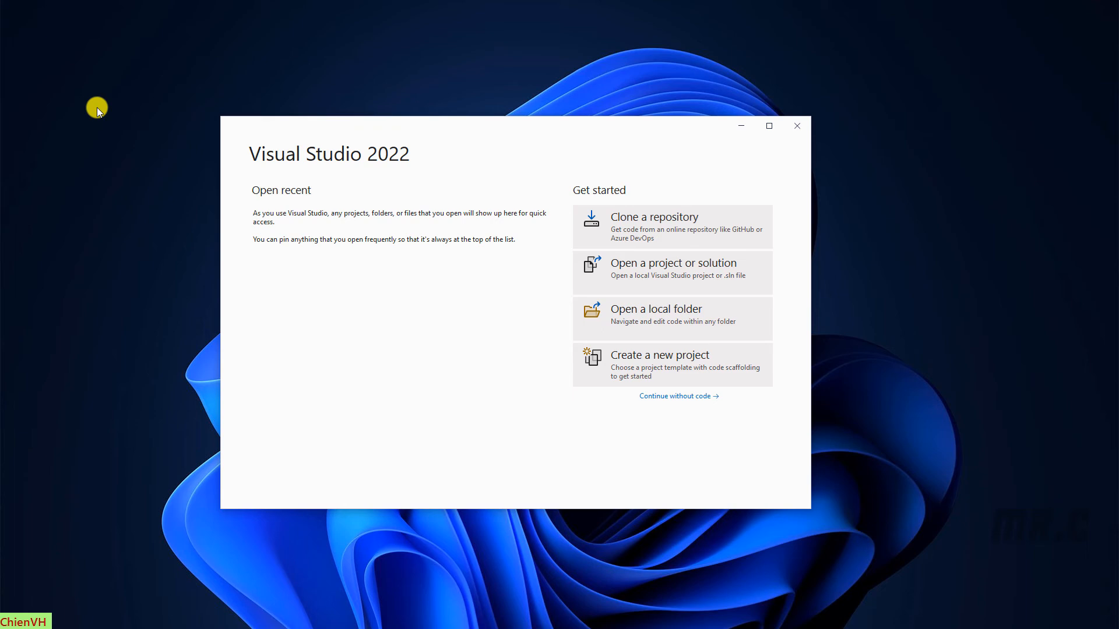
Continue into Visual Studio 2022 without code, then show the Server Explorer and pin it open.
click(683, 396)
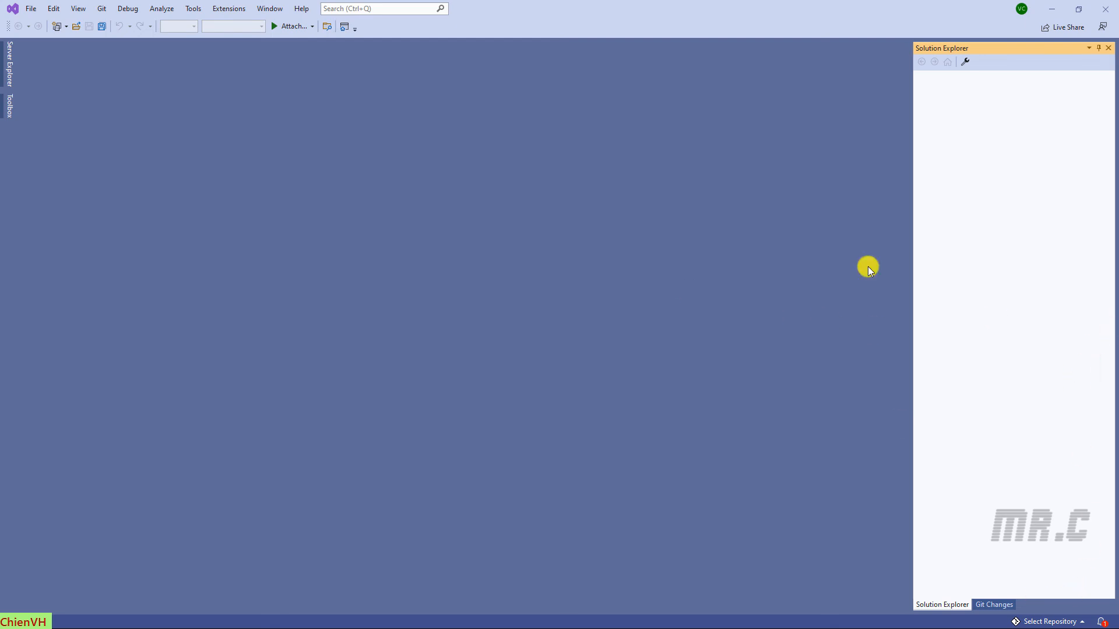
click(8, 69)
click(7, 69)
click(9, 71)
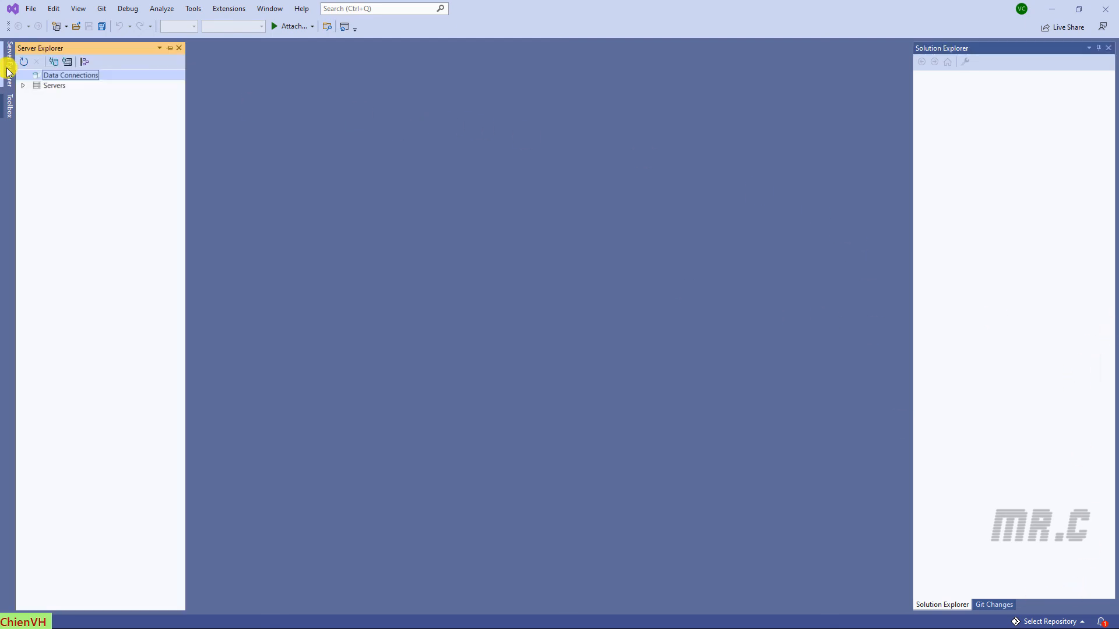
click(169, 48)
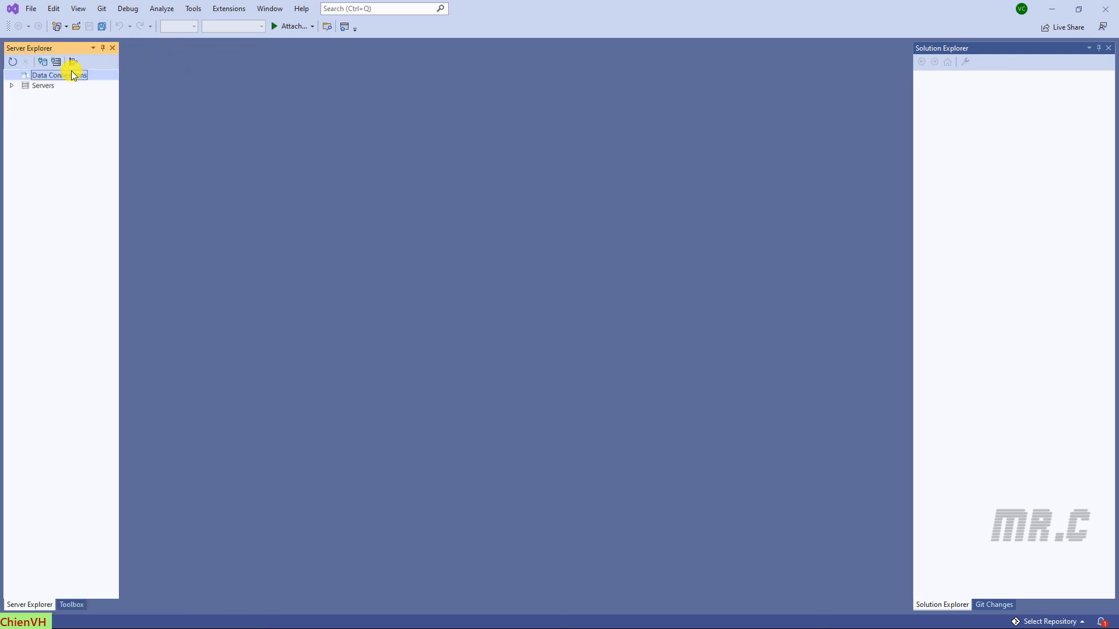
Widen the Server Explorer pane and expand Servers down to the local computer's Event Logs.
click(11, 85)
drag(120, 93, 197, 108)
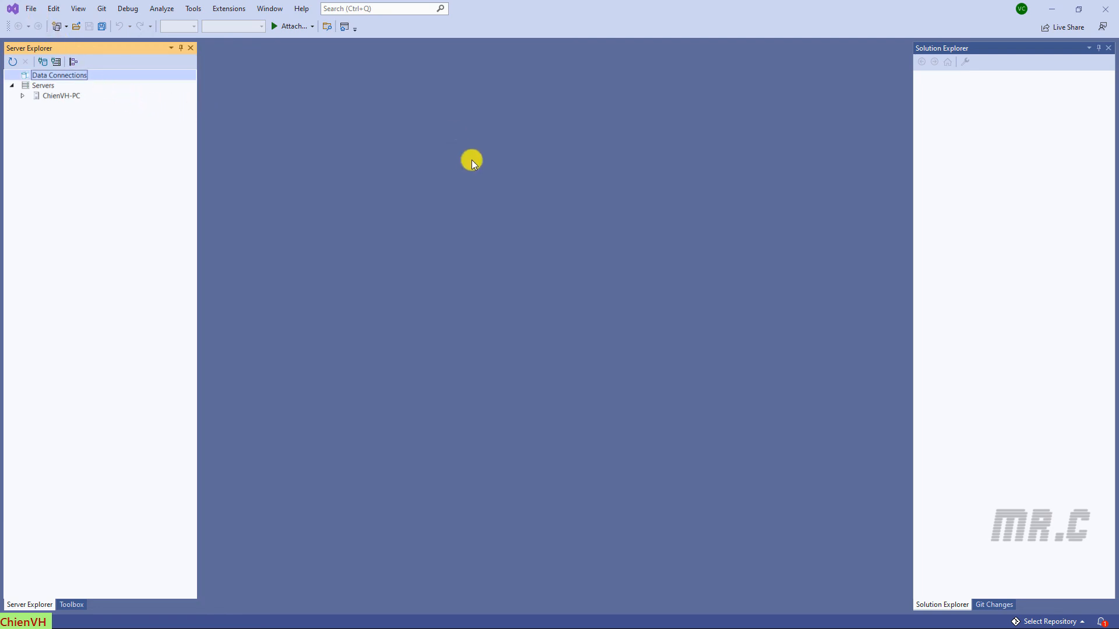
click(23, 95)
click(33, 106)
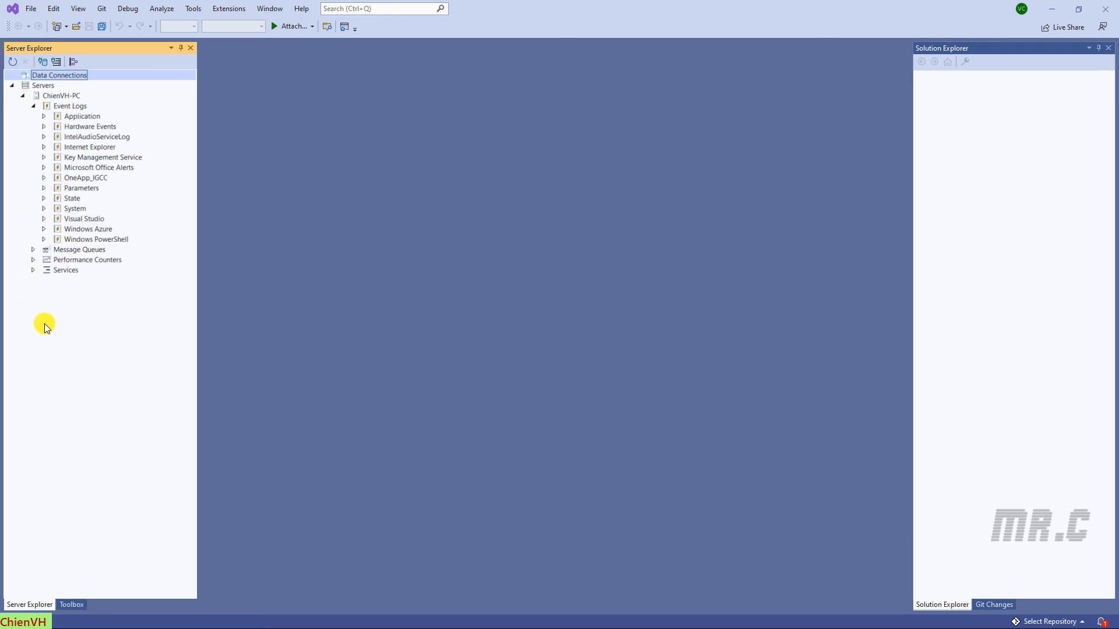
Start creating a new project and browse the list of available project templates.
click(31, 8)
mouse_move(47, 22)
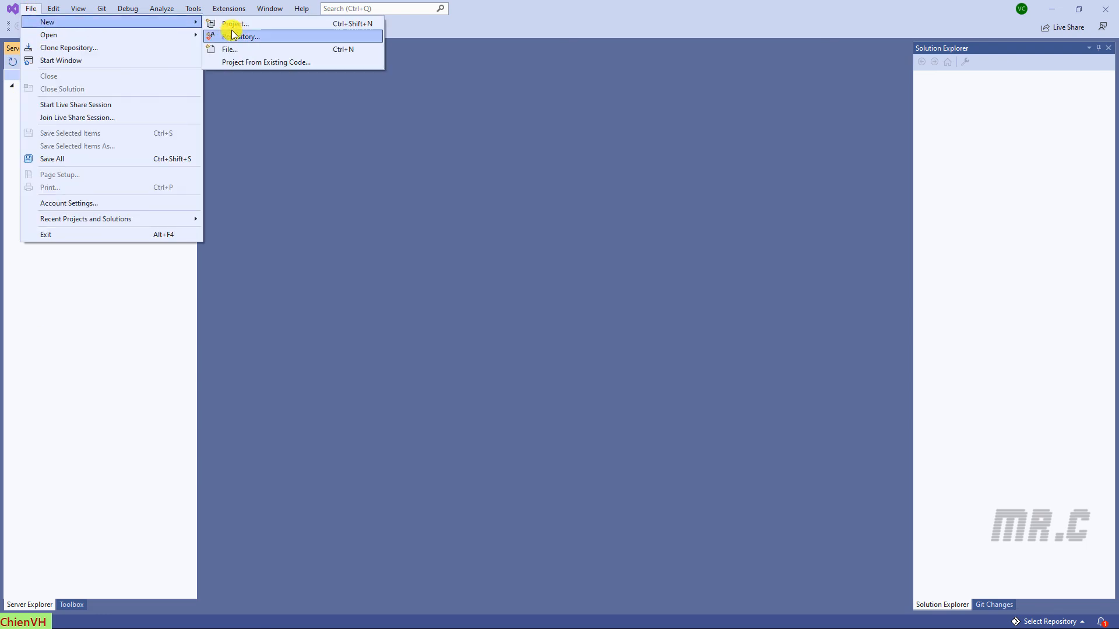
click(235, 24)
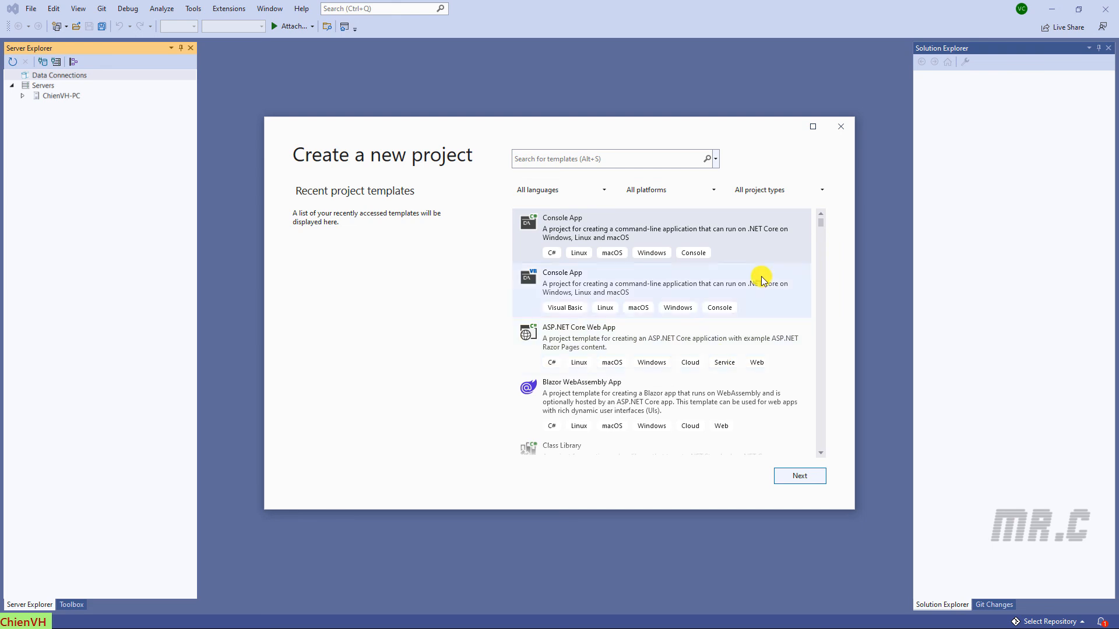
drag(819, 222, 840, 272)
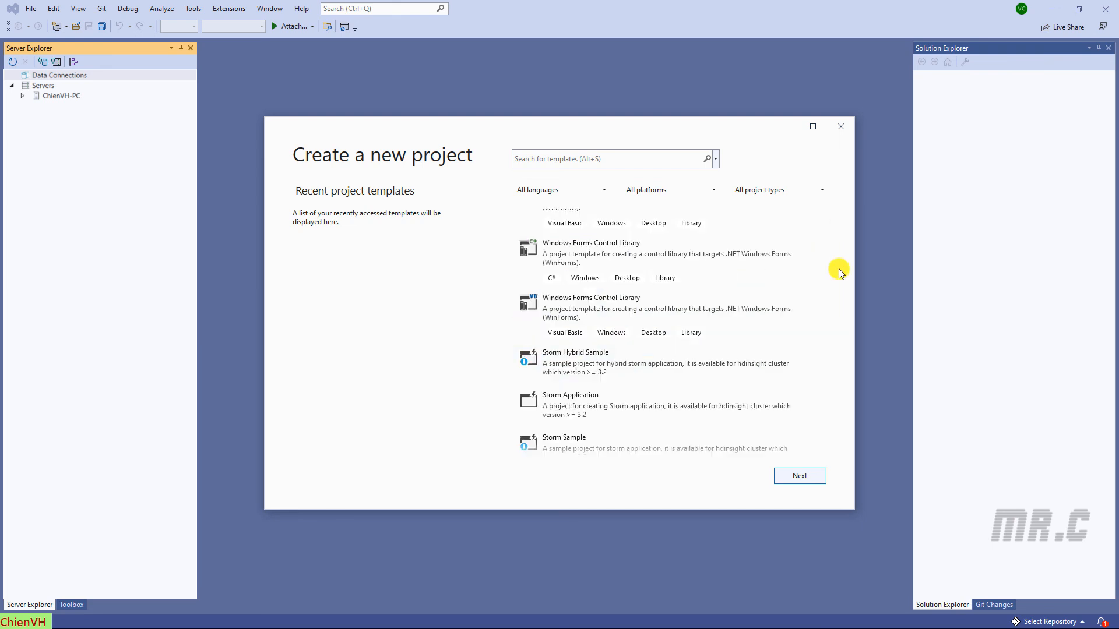